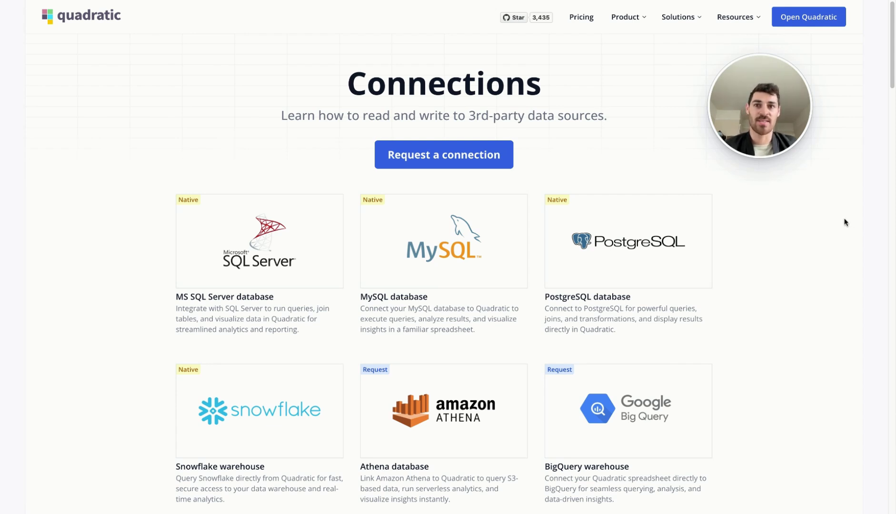
# Open the Quadratic team's connections page and view the form for creating a PostgreSQL connection, leaving without creating one.
pyautogui.click(809, 18)
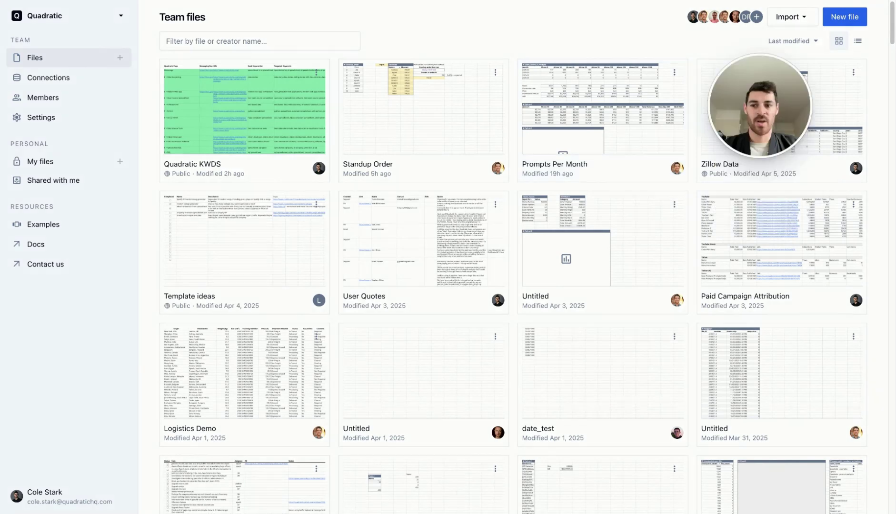
pyautogui.click(87, 79)
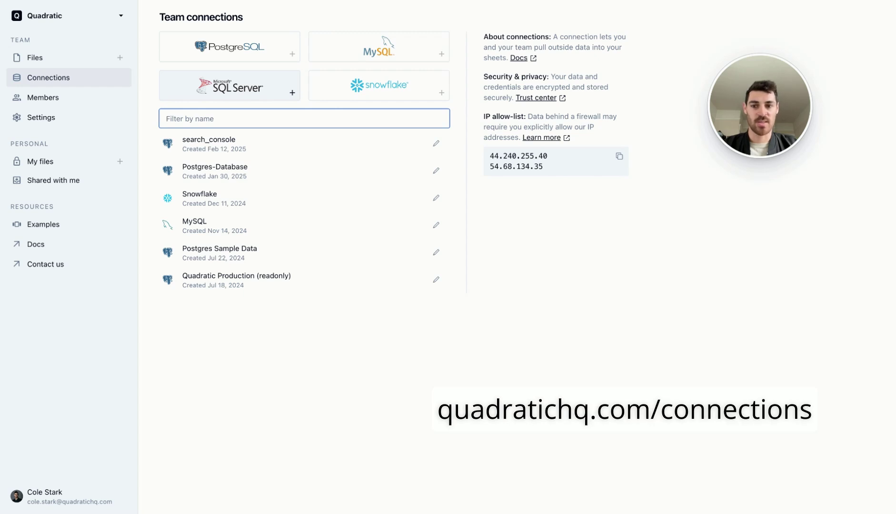
pyautogui.click(275, 56)
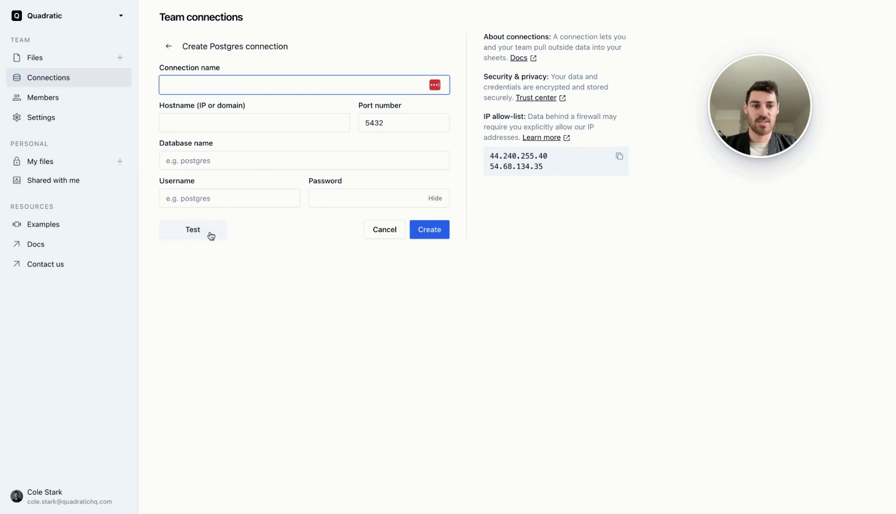
pyautogui.click(402, 232)
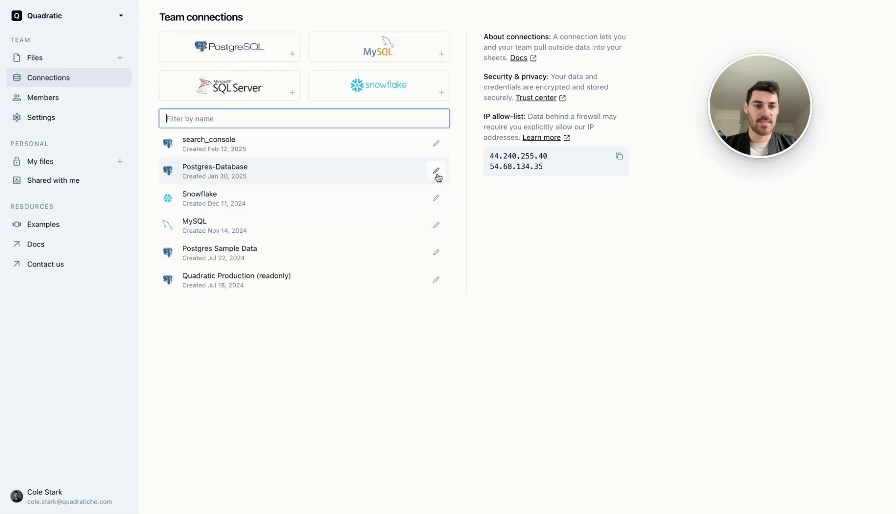
# Test the existing Postgres-Database connection from its edit form and leave without saving changes.
pyautogui.click(437, 172)
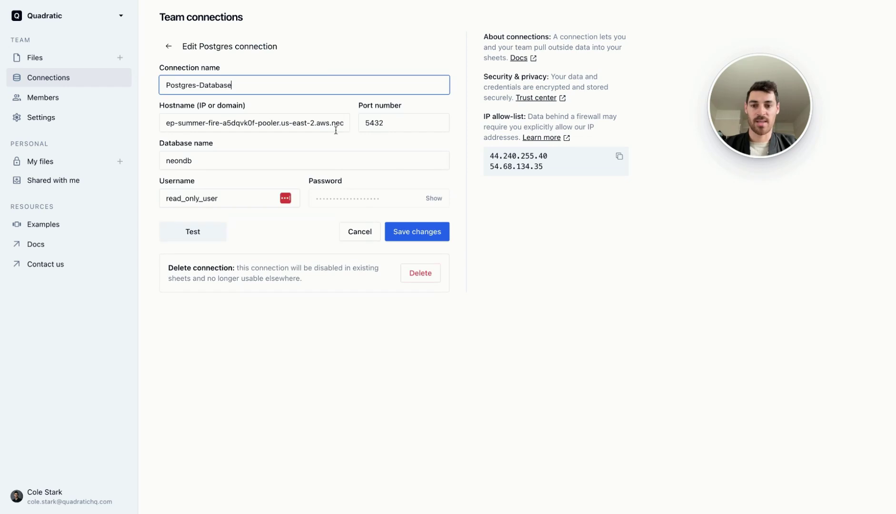
pyautogui.click(200, 238)
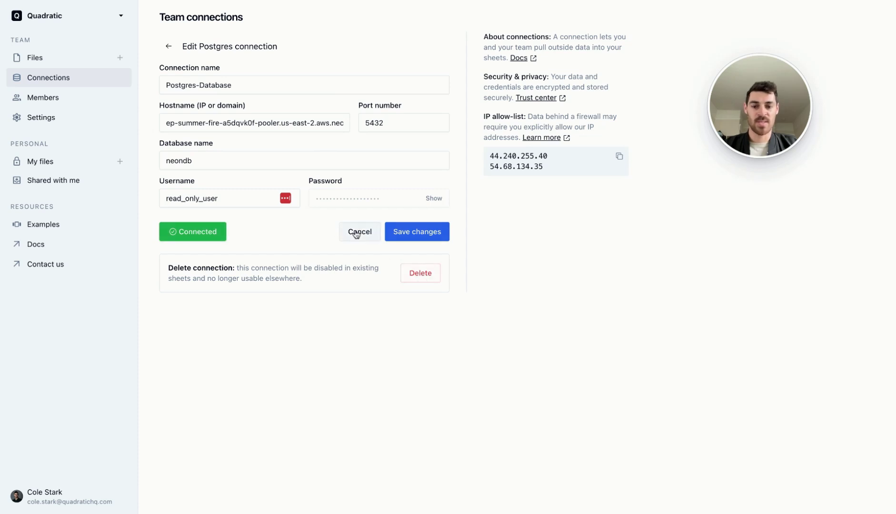
pyautogui.click(356, 232)
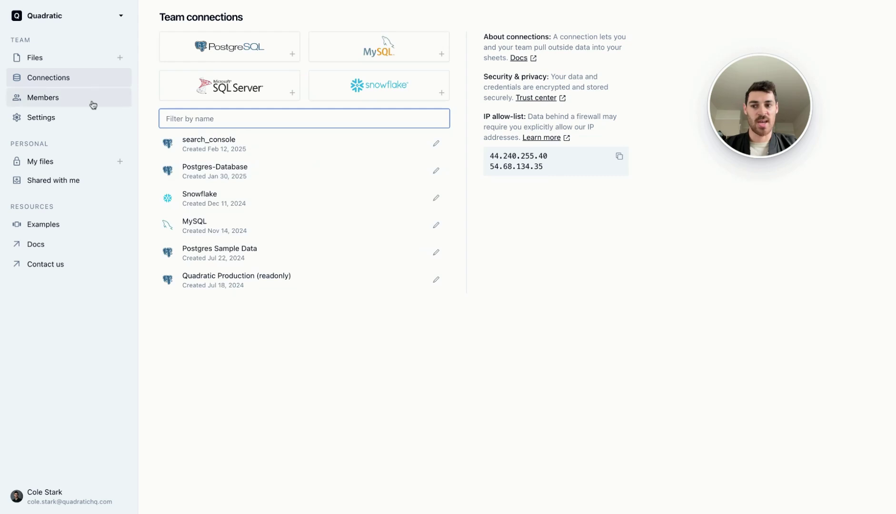
# Look over the team members and their permissions, and return to the team's connections.
pyautogui.click(67, 102)
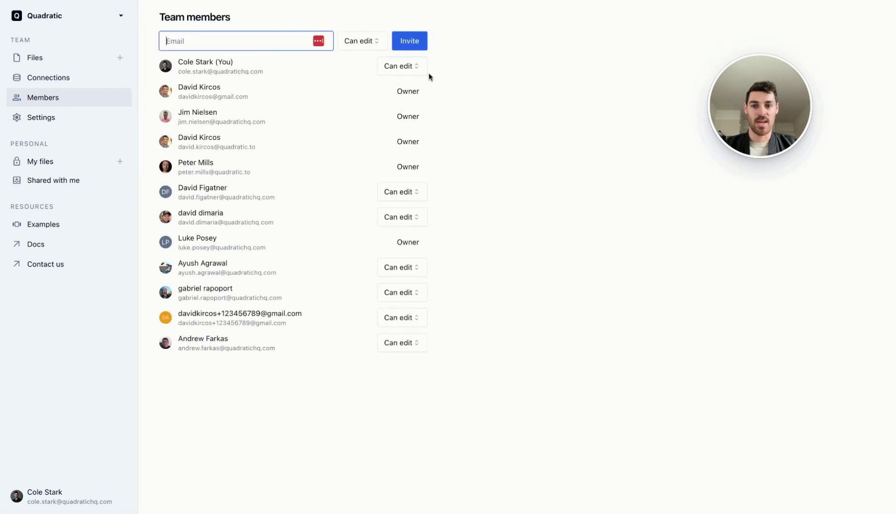
pyautogui.click(77, 84)
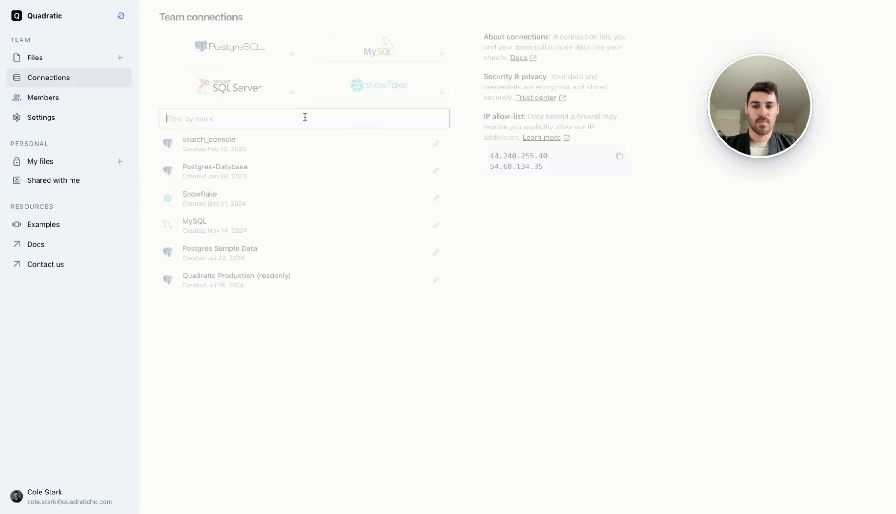
# Browse the tables and columns of Postgres-Database and create a new file from the user_data_generated table.
pyautogui.click(342, 170)
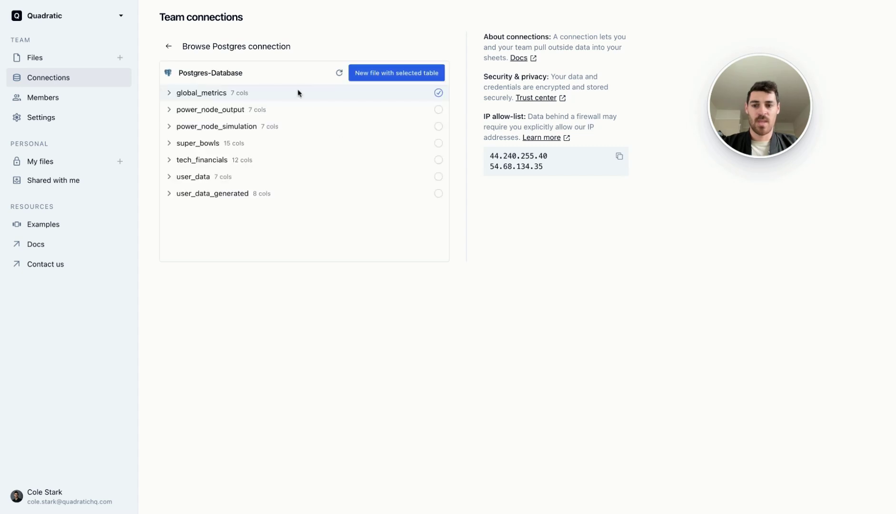
pyautogui.click(169, 93)
pyautogui.scroll(-2, 172, 161)
pyautogui.click(170, 168)
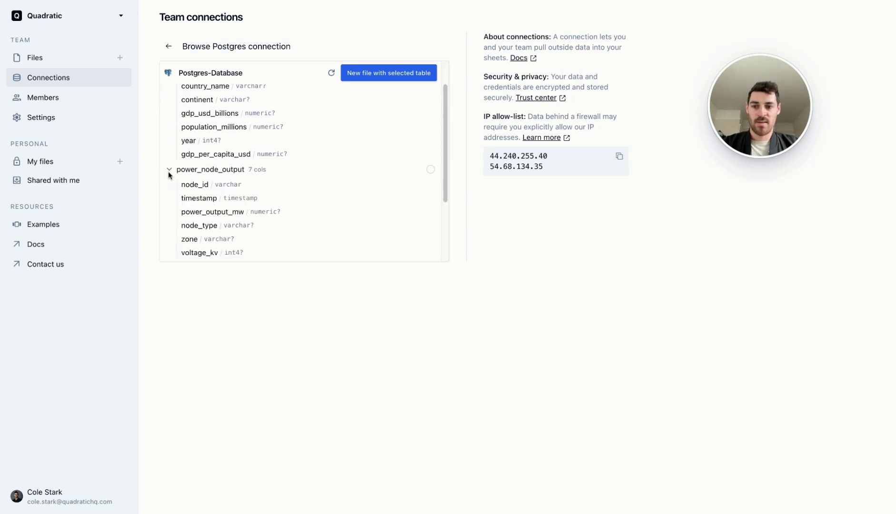
pyautogui.scroll(-3, 170, 174)
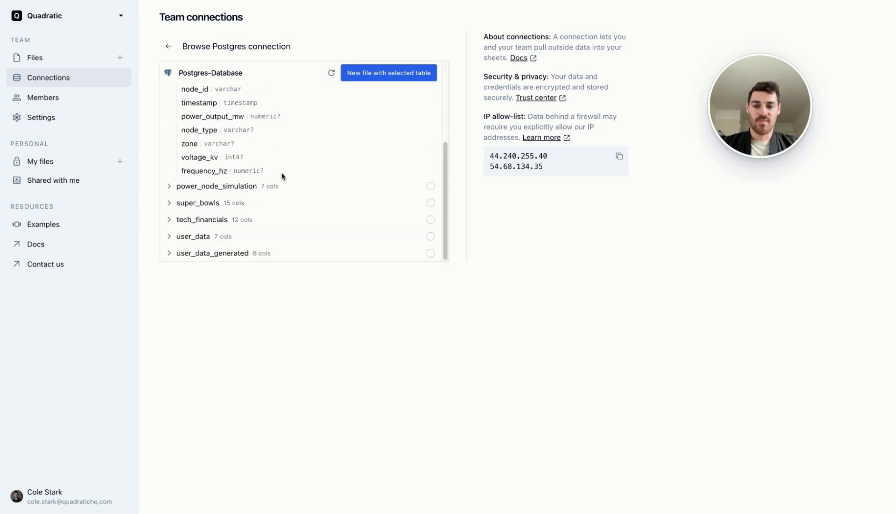
pyautogui.click(437, 254)
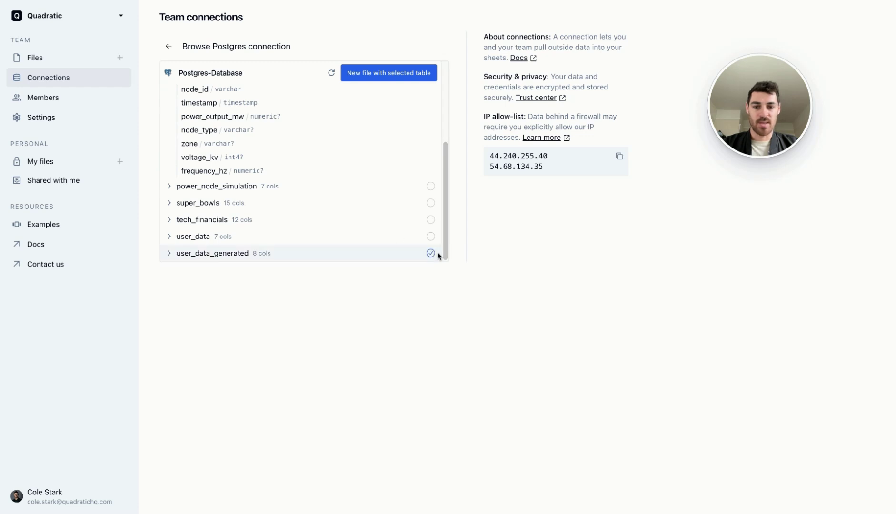
pyautogui.click(410, 75)
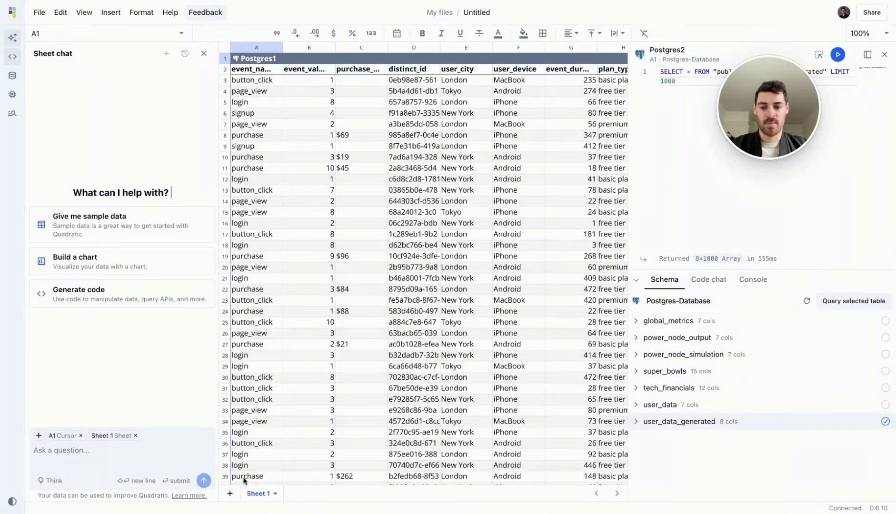
# Add a second sheet and start a Postgres-Database query in its cell A1.
pyautogui.click(231, 494)
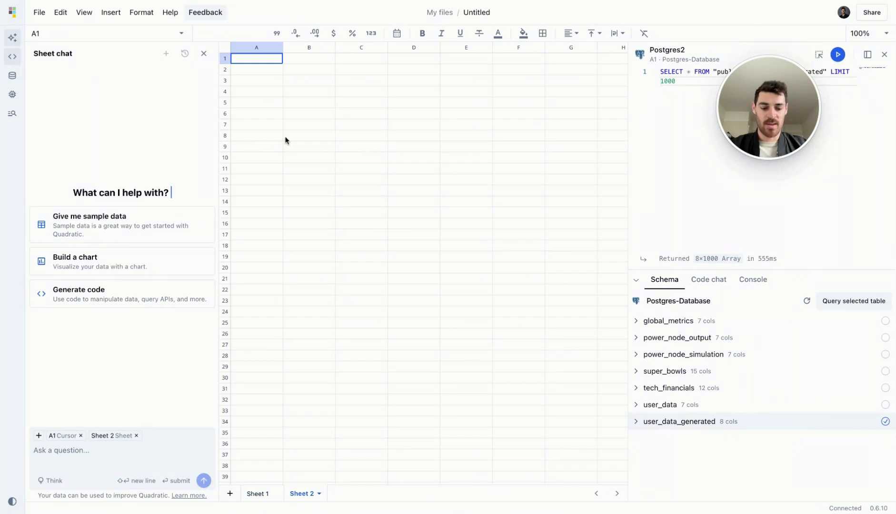
pyautogui.press('/')
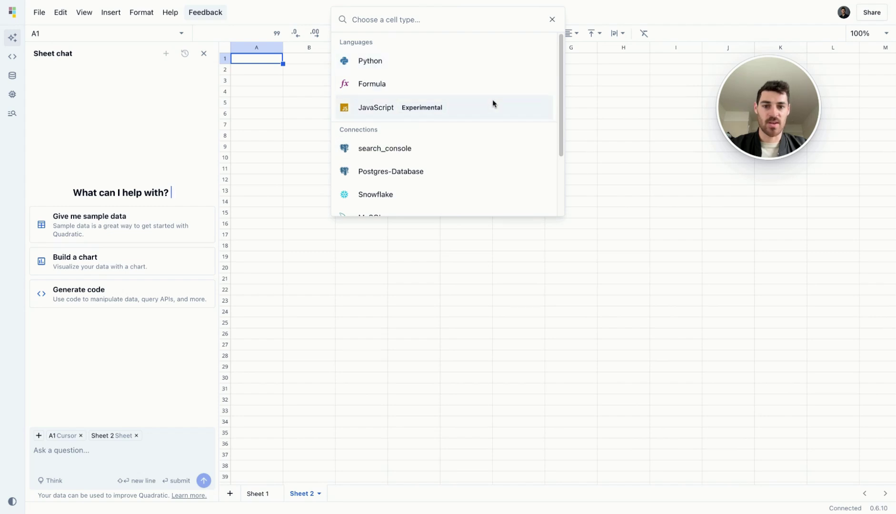
pyautogui.scroll(-1, 491, 108)
pyautogui.scroll(-2, 491, 108)
pyautogui.click(452, 93)
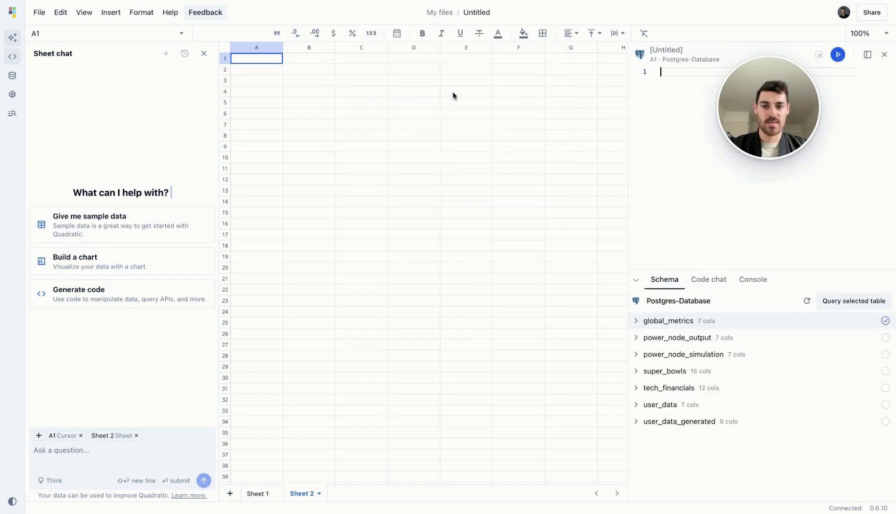
# View the team connections from within the file and close them again.
pyautogui.click(12, 76)
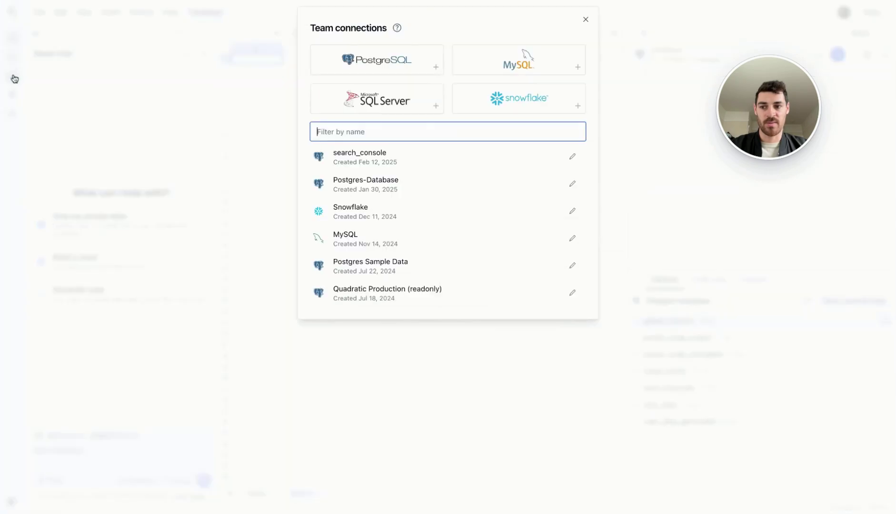
pyautogui.click(586, 19)
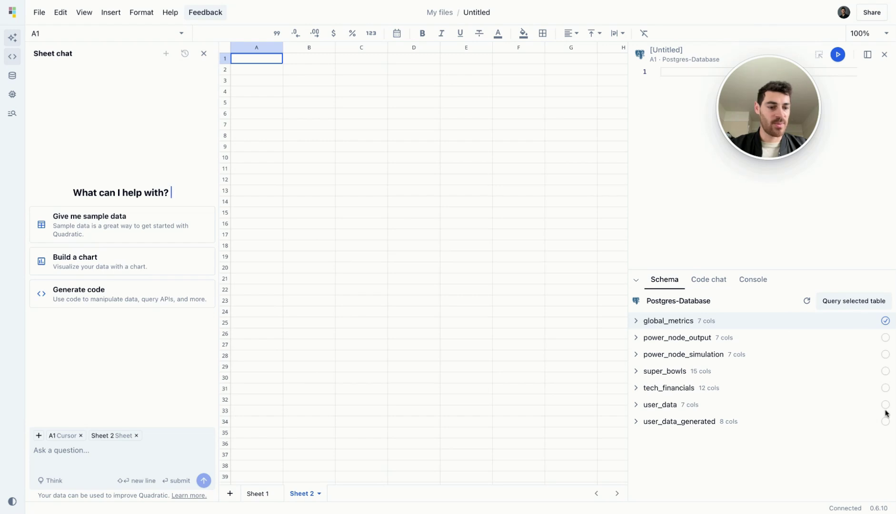
# Inspect the columns of user_data_generated, refresh the schema, and query that table into Sheet 2.
pyautogui.click(654, 423)
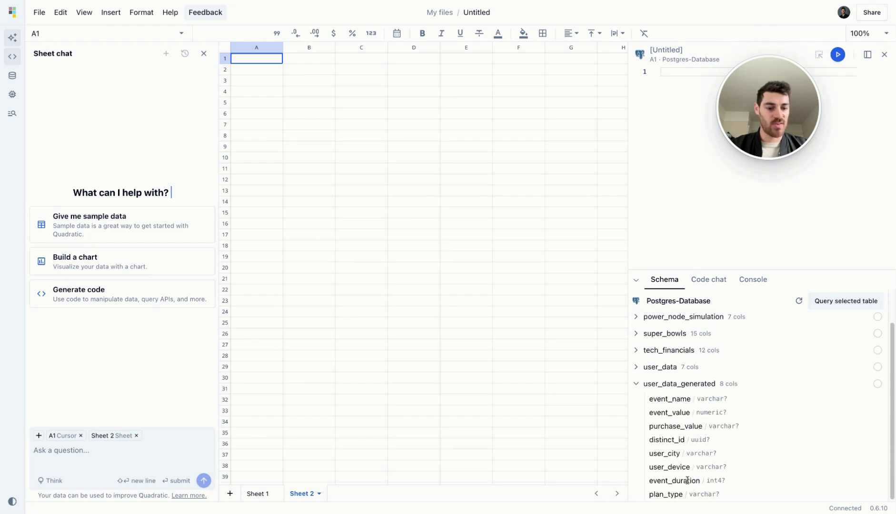
pyautogui.click(878, 383)
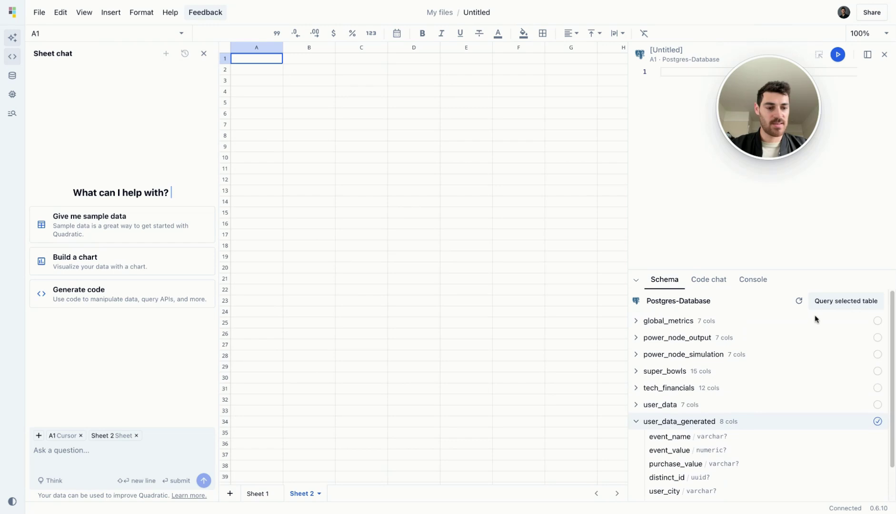
pyautogui.click(799, 302)
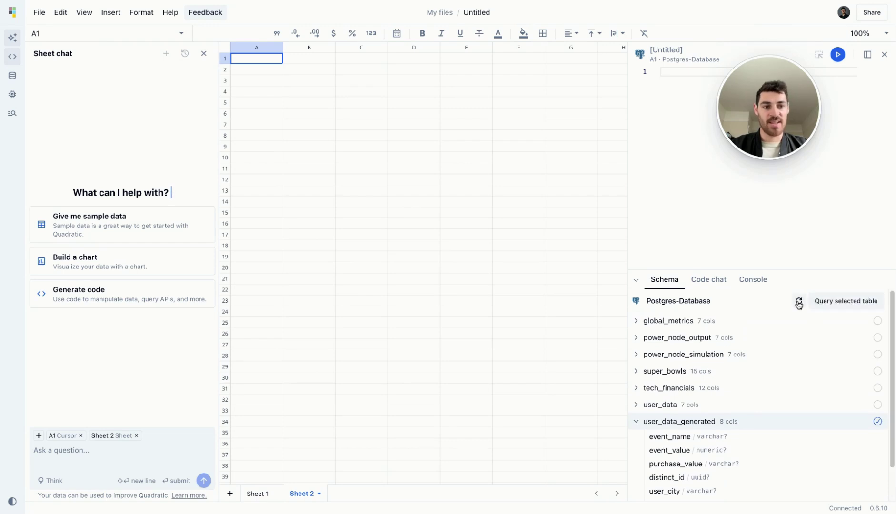
pyautogui.click(829, 302)
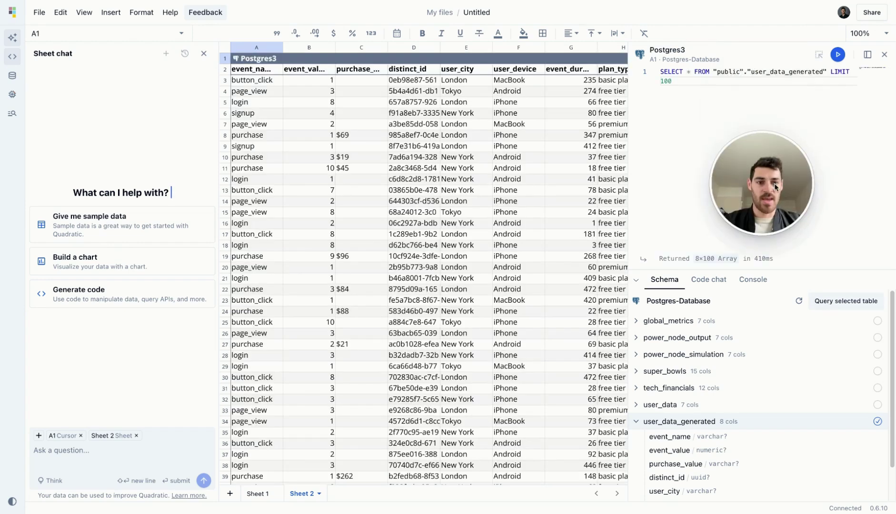
# Set the query's LIMIT to 1000, run it again, and check the last row of the results.
pyautogui.click(686, 82)
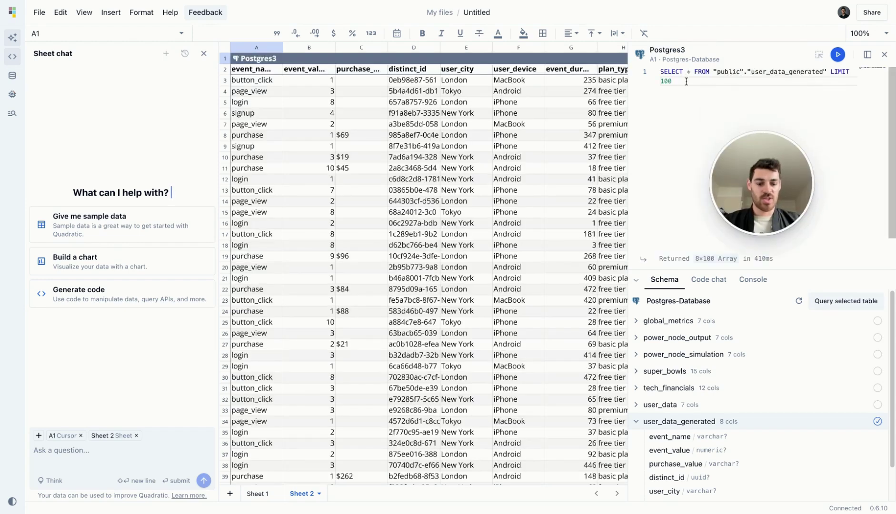
pyautogui.click(276, 245)
pyautogui.hotkey('ctrl', 'Down')
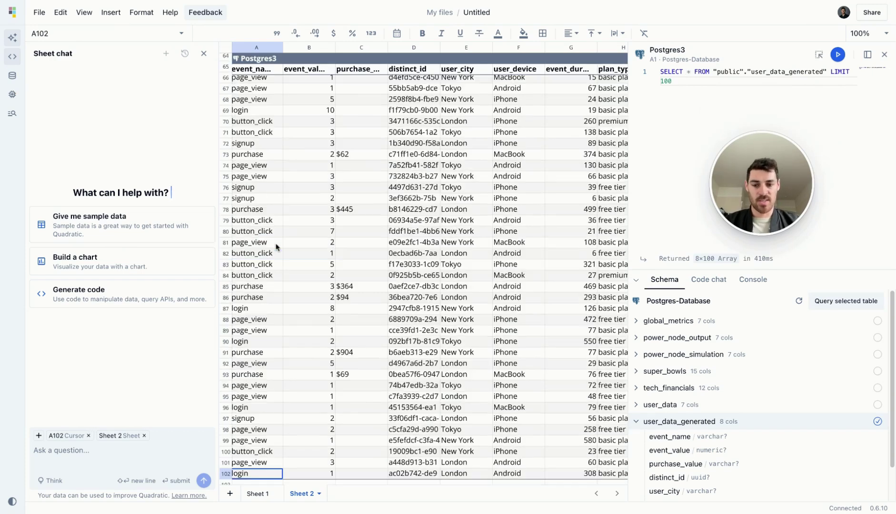
pyautogui.click(717, 85)
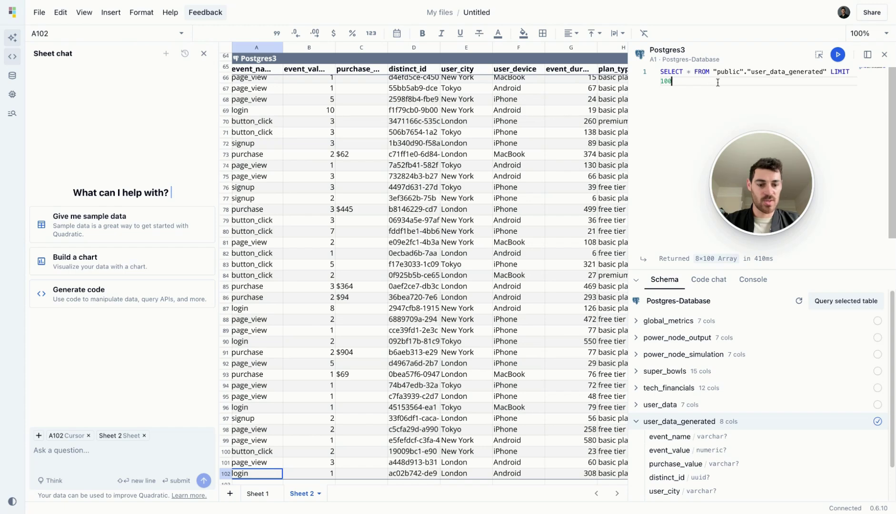
pyautogui.write('0')
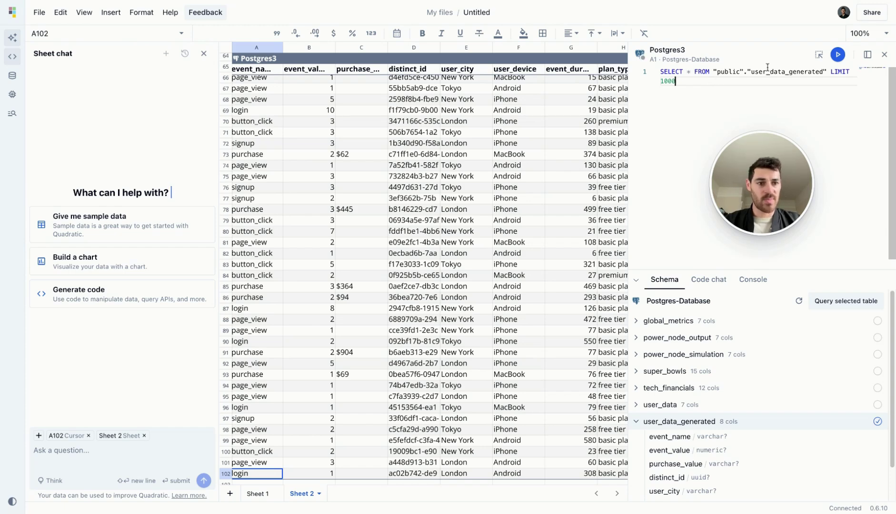
pyautogui.click(838, 58)
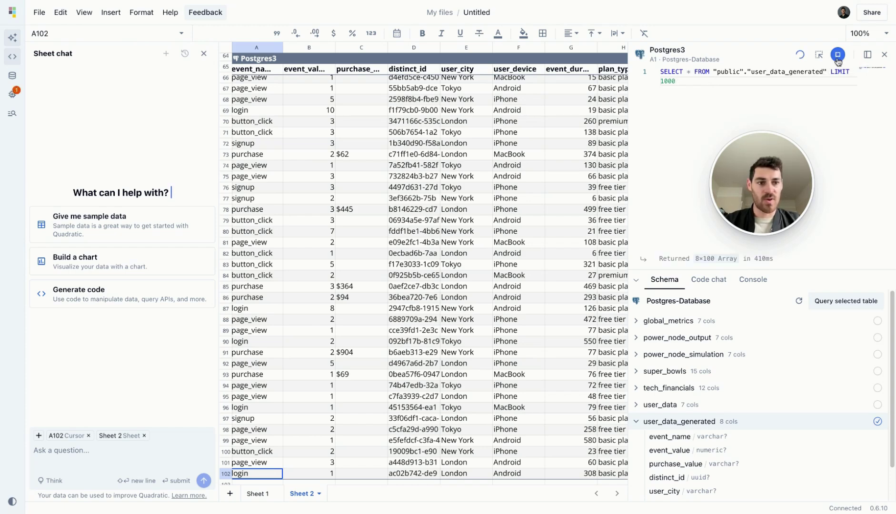
pyautogui.click(275, 277)
pyautogui.hotkey('ctrl', 'Down')
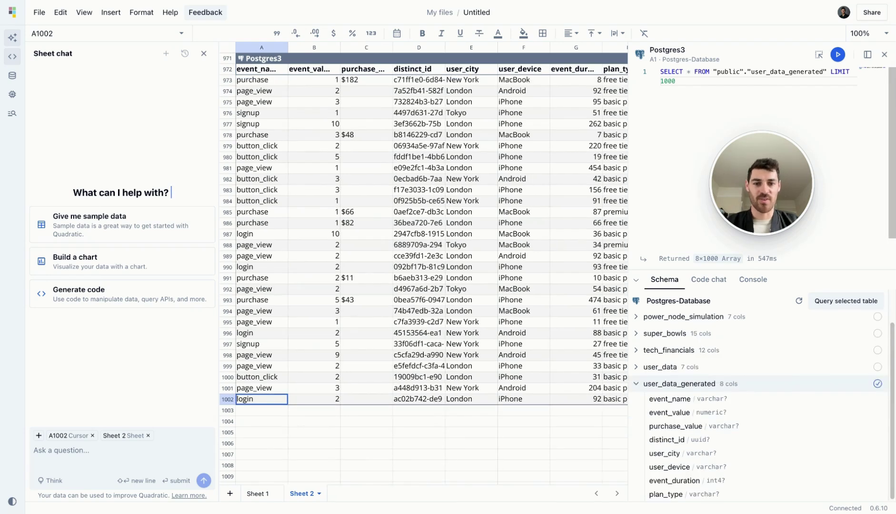
# Ask the code chat to "Filter by just purchases" and review the query results from their first row.
pyautogui.click(708, 281)
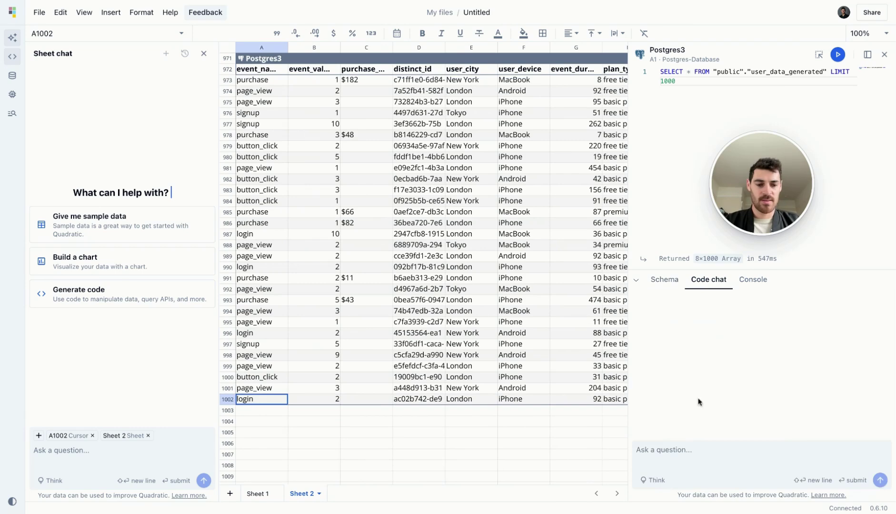
pyautogui.click(702, 455)
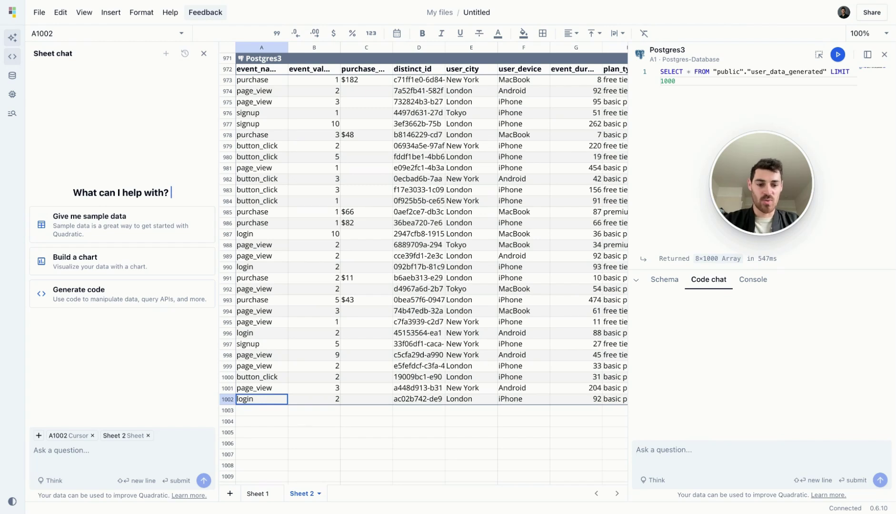
pyautogui.write('Filter by ')
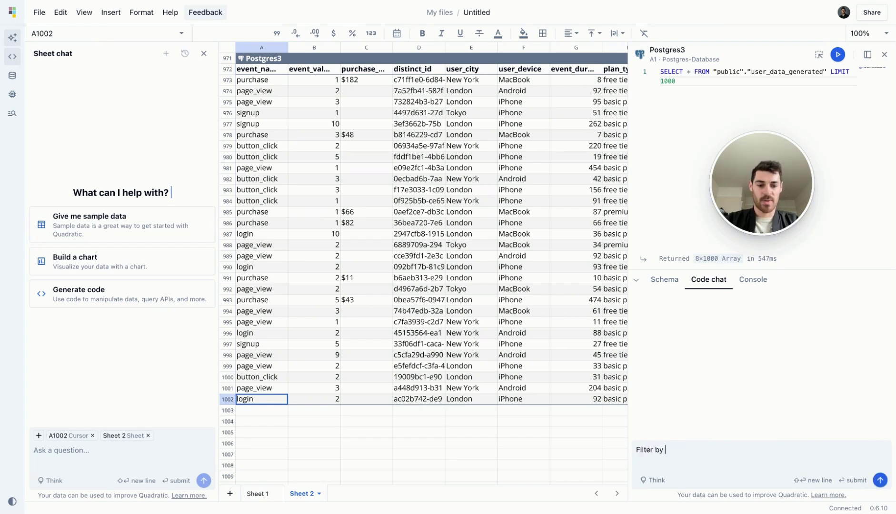
pyautogui.write('just purchases')
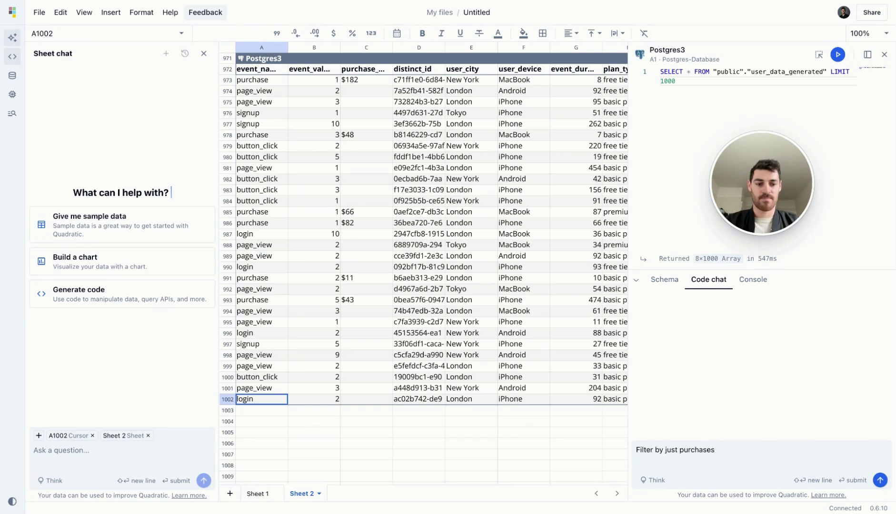
pyautogui.press('Return')
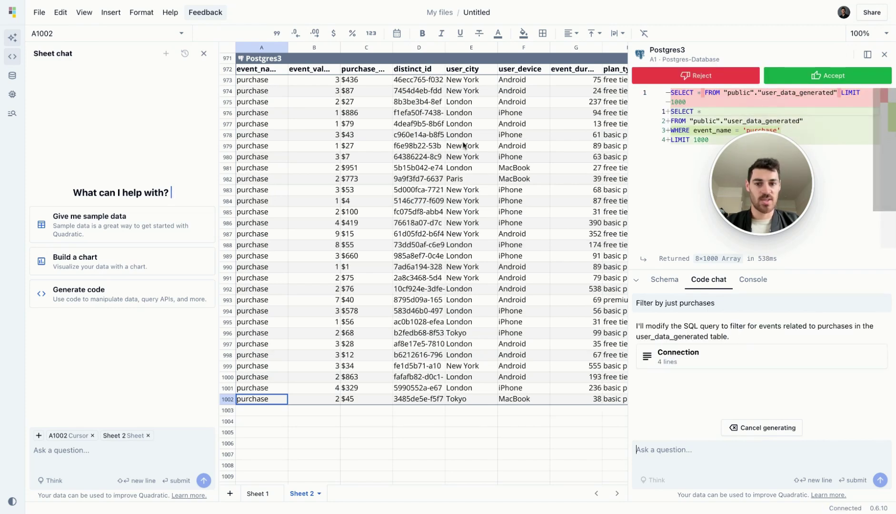
pyautogui.click(378, 150)
pyautogui.hotkey('ctrl', 'Up')
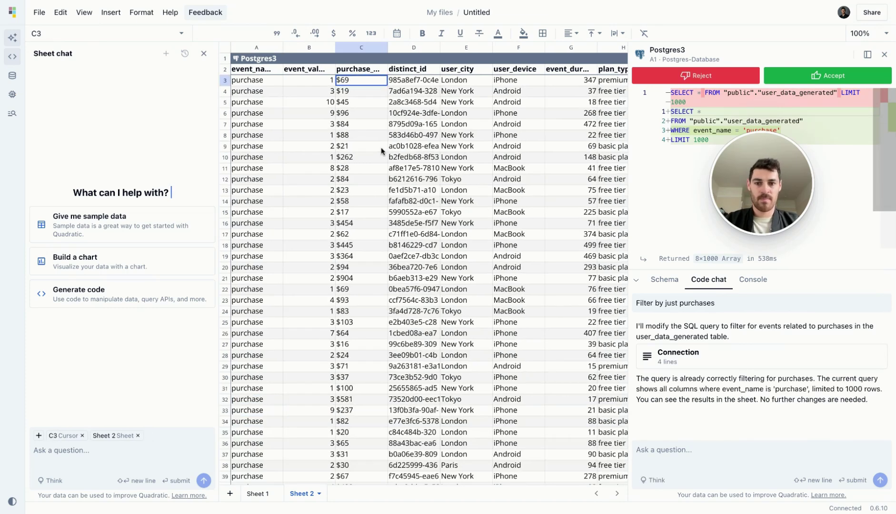
# Accept the chat's suggested purchase filter for the user_data_generated query and run the revised query again.
pyautogui.click(811, 77)
pyautogui.press('Down')
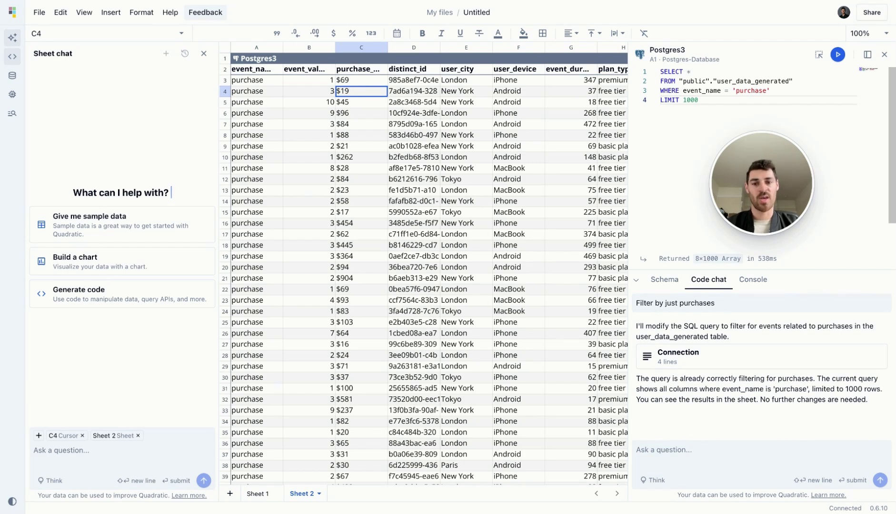
pyautogui.hotkey('ctrl', 'Return')
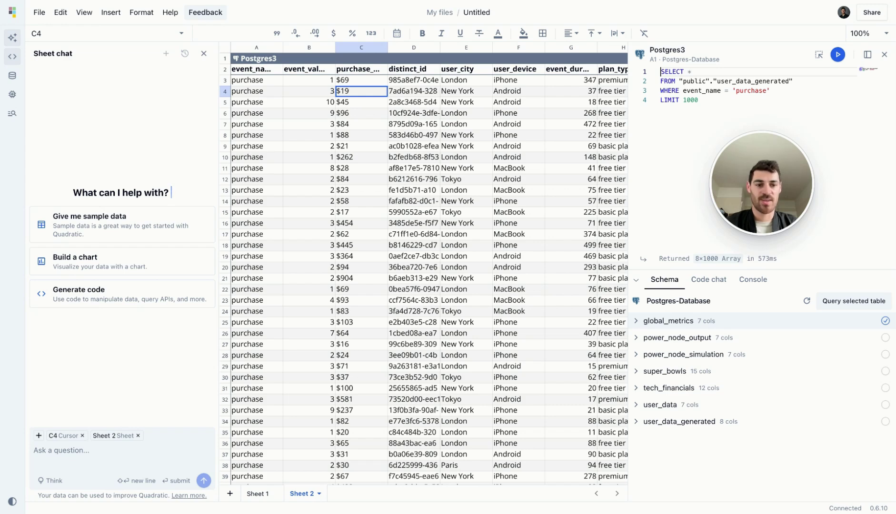
# Enter super_bowls in cell J1 and 2000 in cell K1, beside the query results on Sheet 2.
pyautogui.hscroll(5, 477, 238)
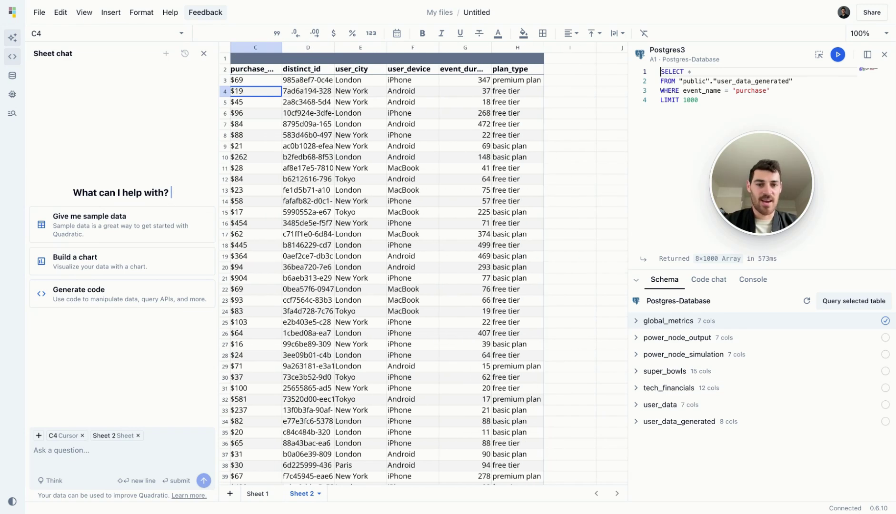
pyautogui.click(535, 62)
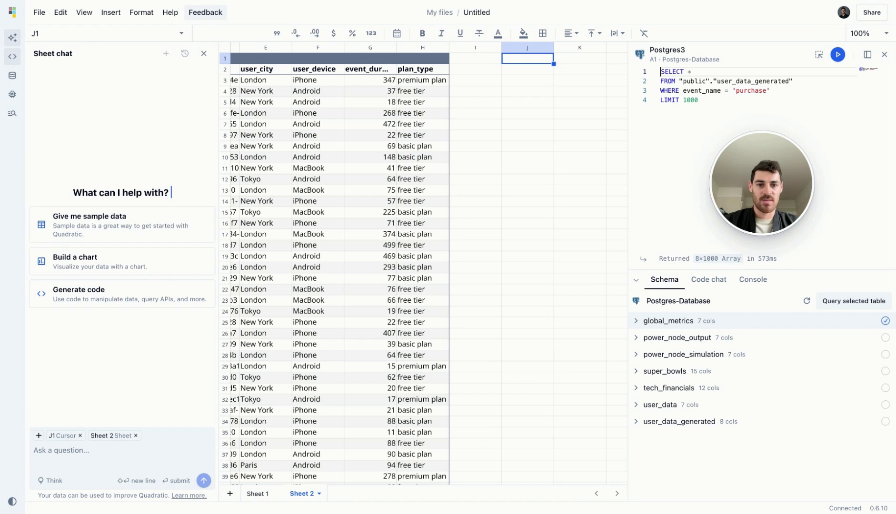
pyautogui.write('super_bowls')
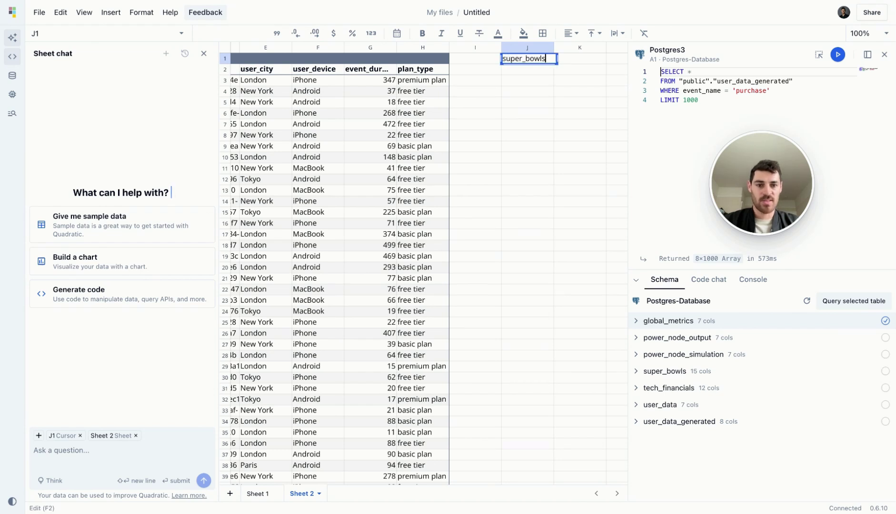
pyautogui.press('Tab')
pyautogui.write('2000')
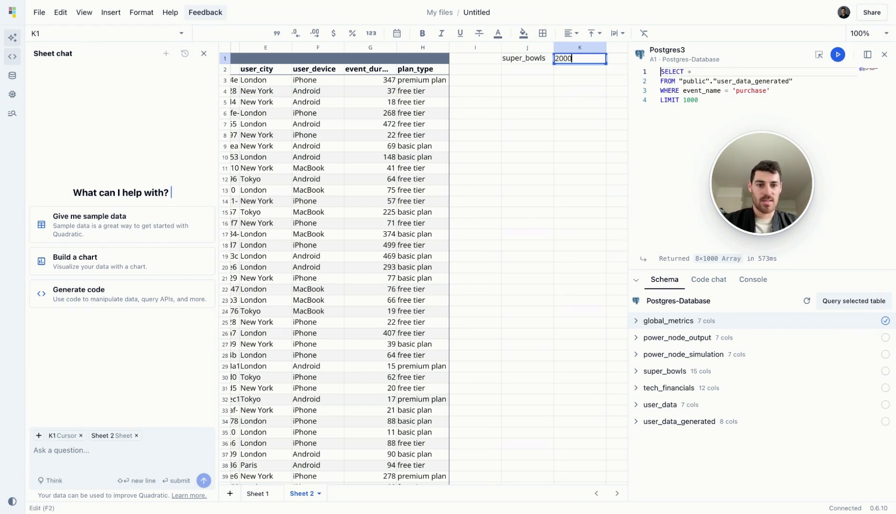
pyautogui.press('Return')
# In cell J2, run a Postgres-Database query: SELECT * FROM {{J1}} WHERE season_year > {{K1}}.
pyautogui.click(515, 74)
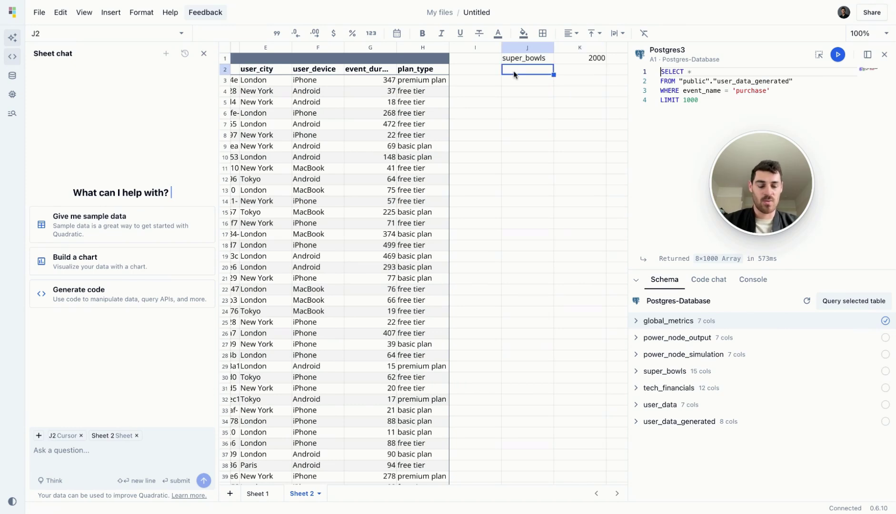
pyautogui.press('/')
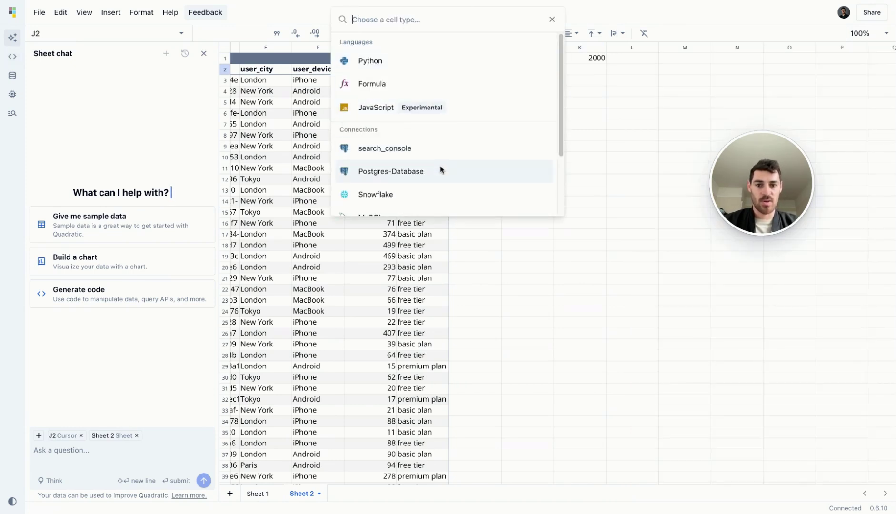
pyautogui.click(441, 168)
pyautogui.write('SELECT * FROM {{J1}} WHERE season_year > {{K1}}')
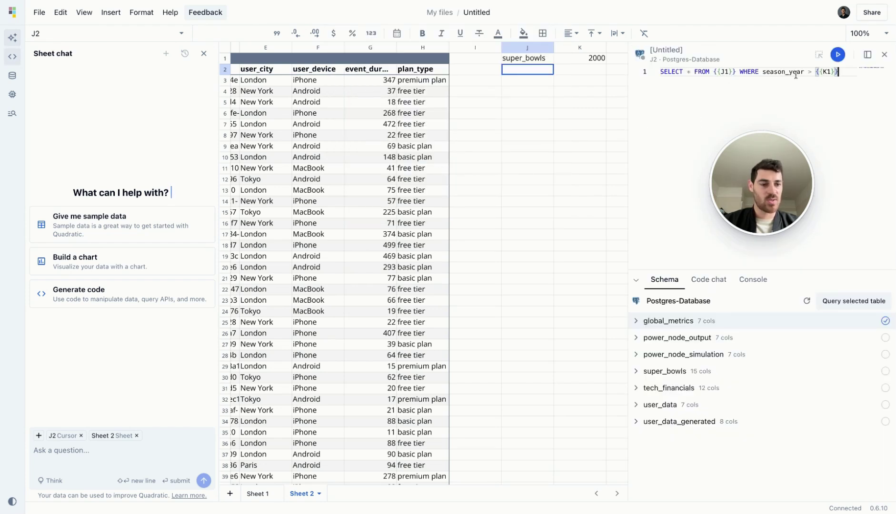
pyautogui.click(838, 54)
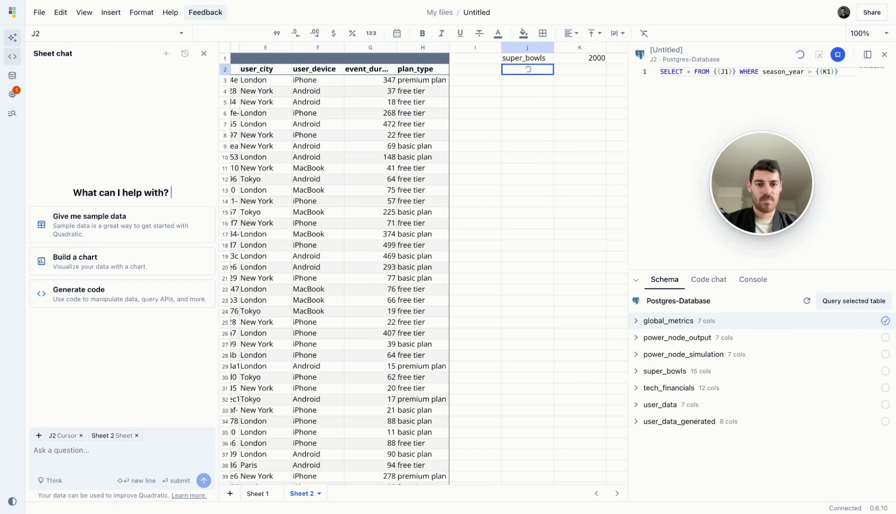
# Sort the Super Bowl results by winner score in descending order and close the code editor.
pyautogui.hscroll(5, 424, 262)
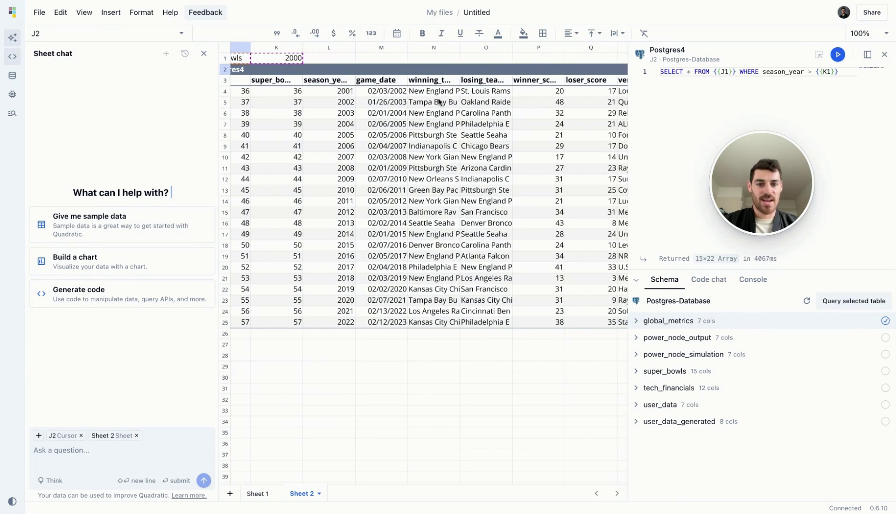
pyautogui.hscroll(3, 476, 95)
pyautogui.click(528, 81)
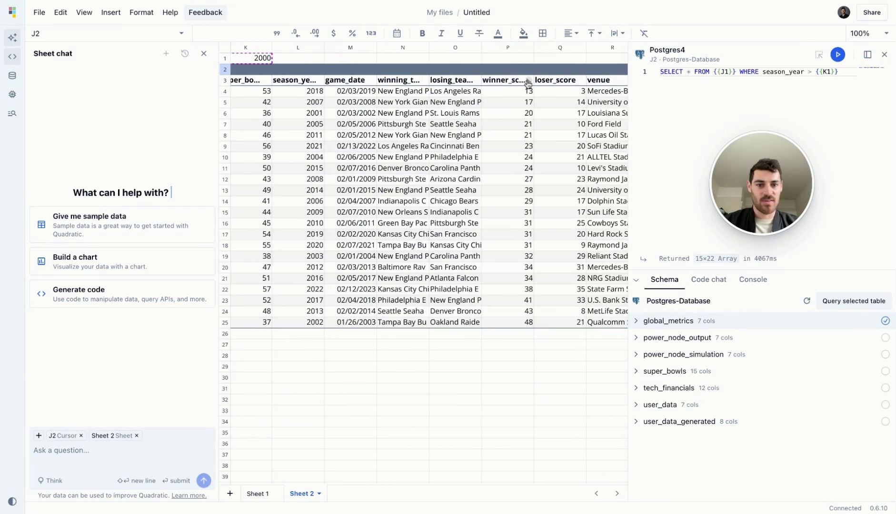
pyautogui.click(528, 81)
pyautogui.click(399, 92)
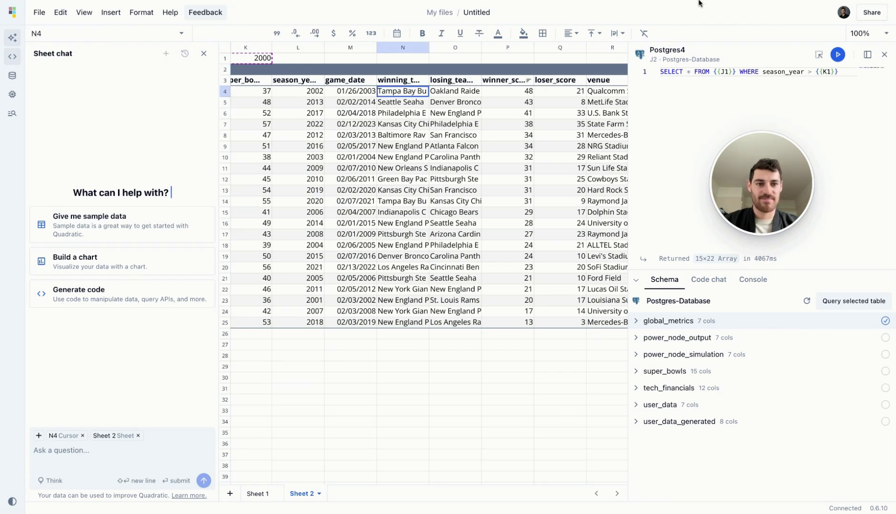
pyautogui.hscroll(1, 446, 109)
pyautogui.click(298, 91)
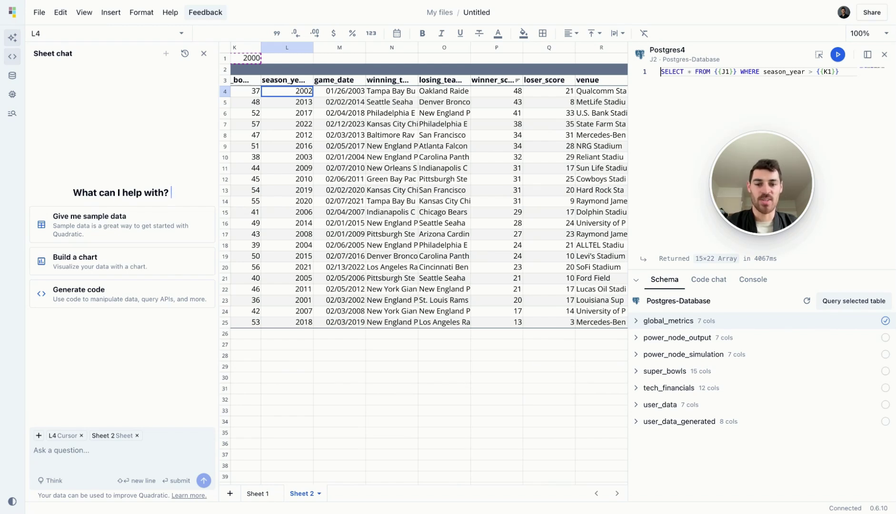
pyautogui.click(885, 54)
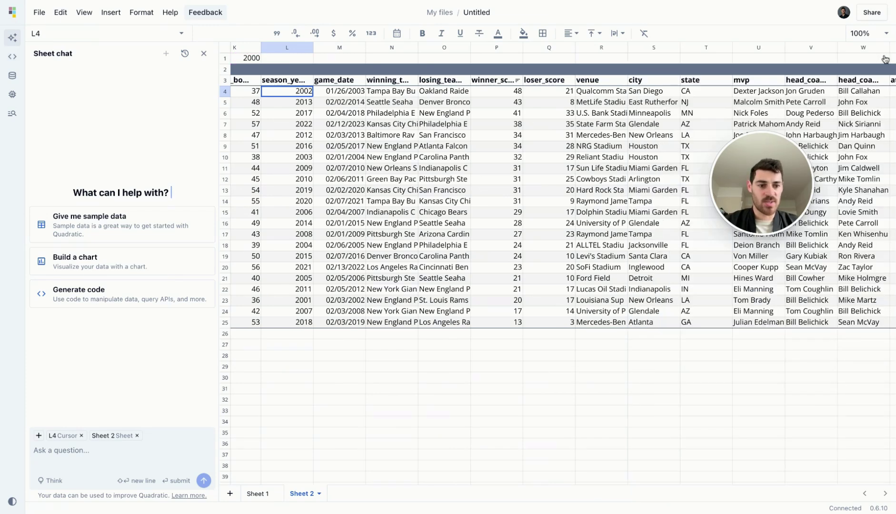
# Select the Postgres4 table and ask the sheet chat "Which games had the largest point differential since 2000? Please plot this in a bar chart.".
pyautogui.hscroll(-2, 292, 91)
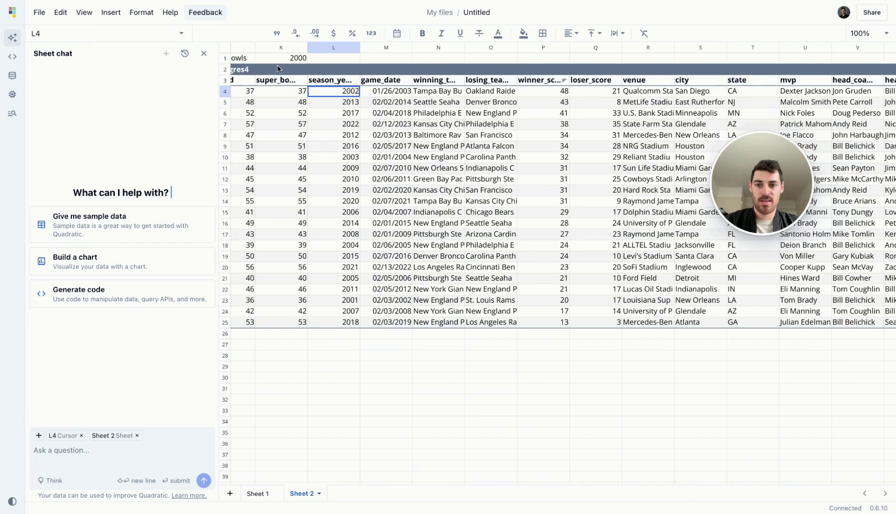
pyautogui.click(278, 66)
pyautogui.hscroll(-2, 290, 93)
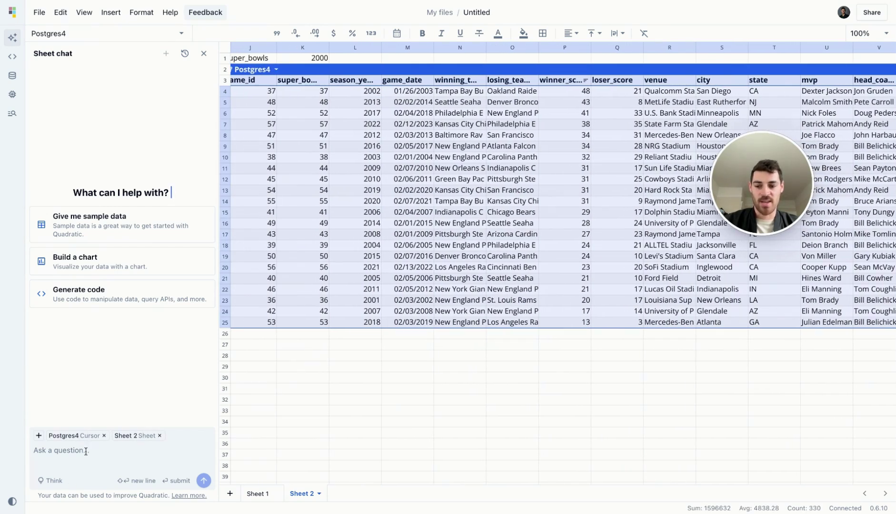
pyautogui.write('Which games had the largest point differential since 2000? Please plot this in a bar chart.')
pyautogui.press('Return')
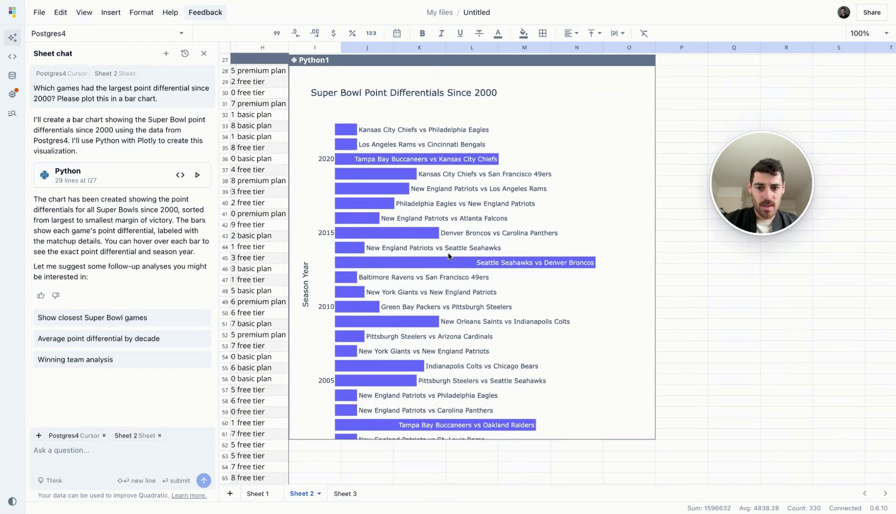
# Extend the bar chart downward to fit all its bars and axis, and review the plotted point differentials.
pyautogui.click(448, 257)
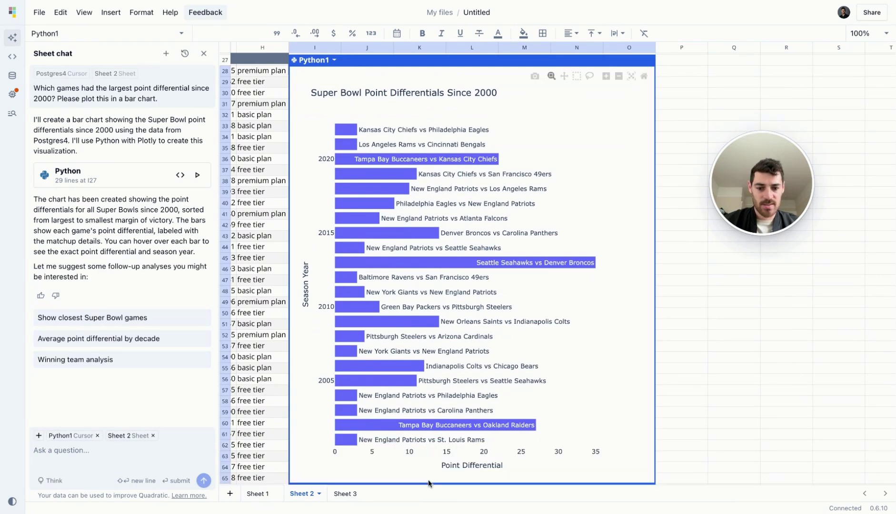
pyautogui.moveTo(545, 264)
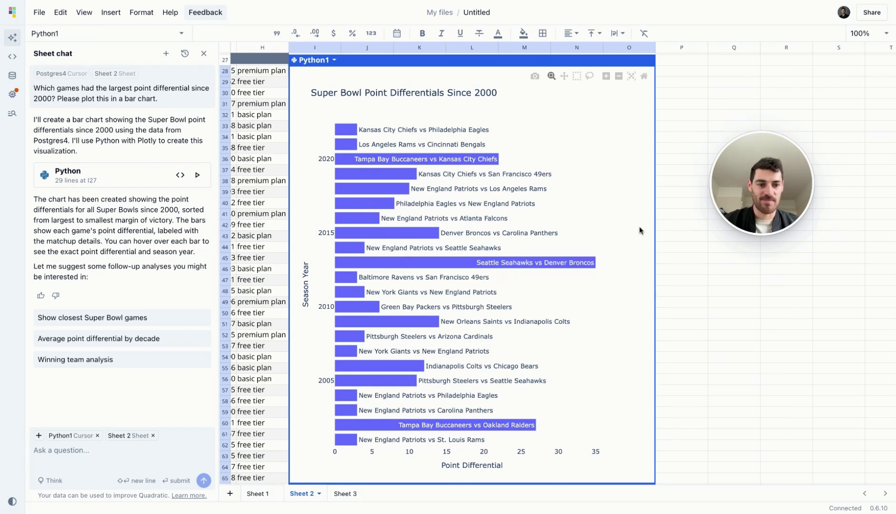
pyautogui.scroll(3, 477, 262)
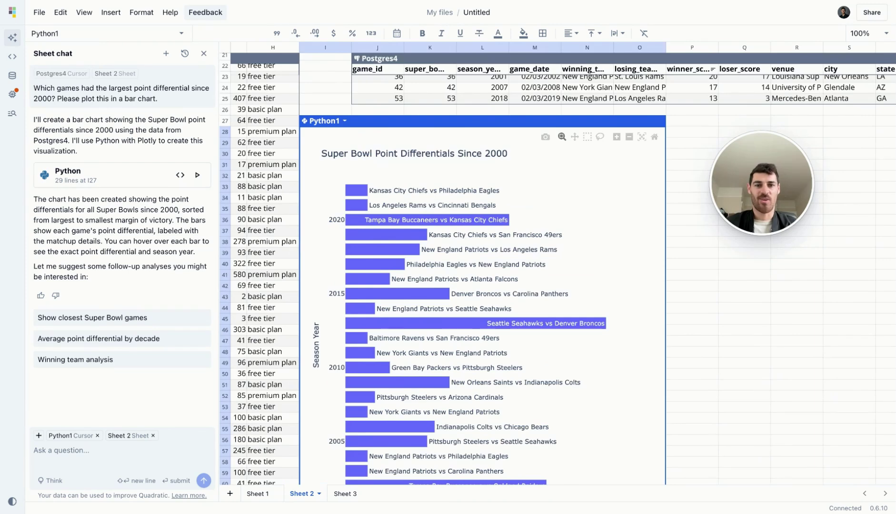